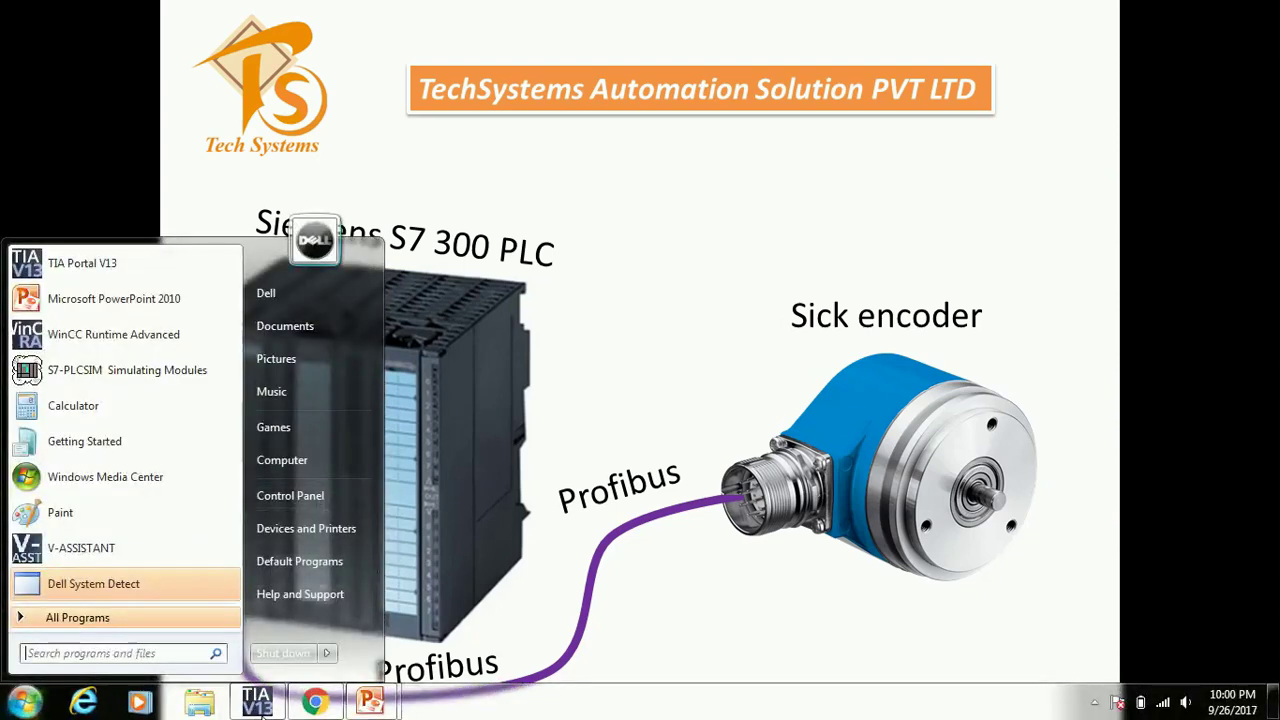
Leave the slideshow, switch to TIA Portal's Project1, and check the Options menu without choosing anything
key(Escape)
key(alt+Tab)
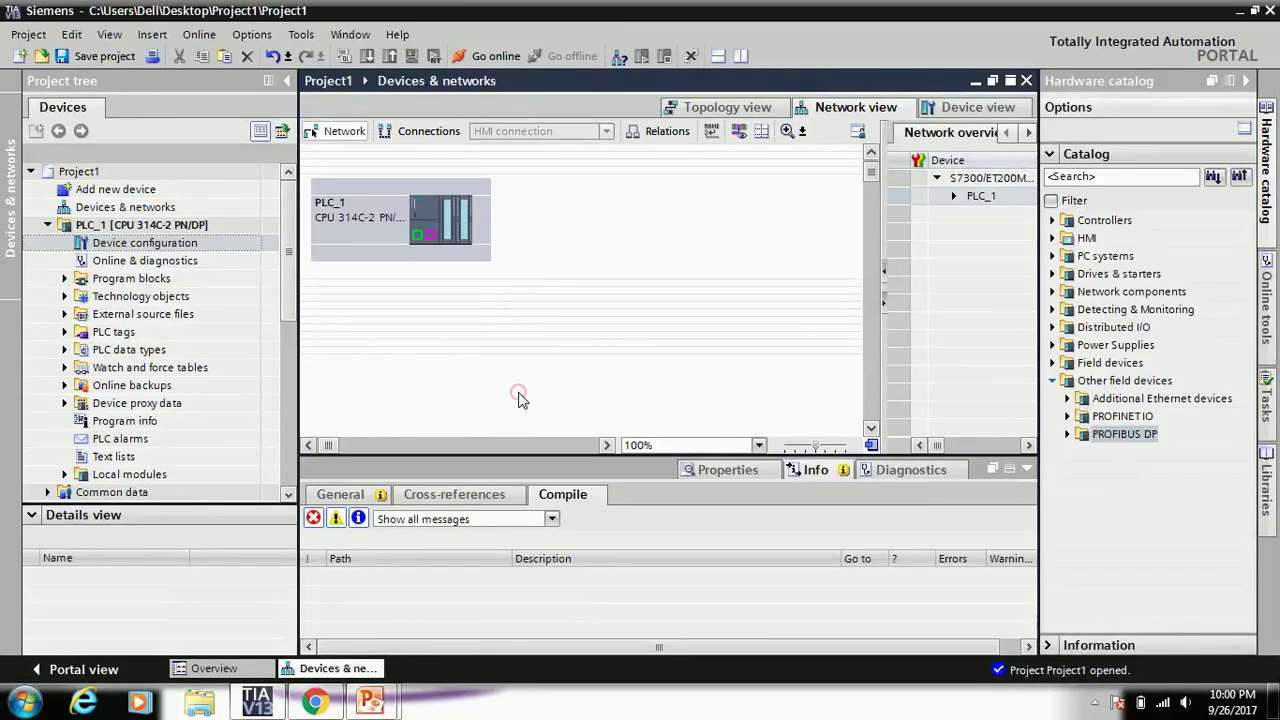
click(248, 38)
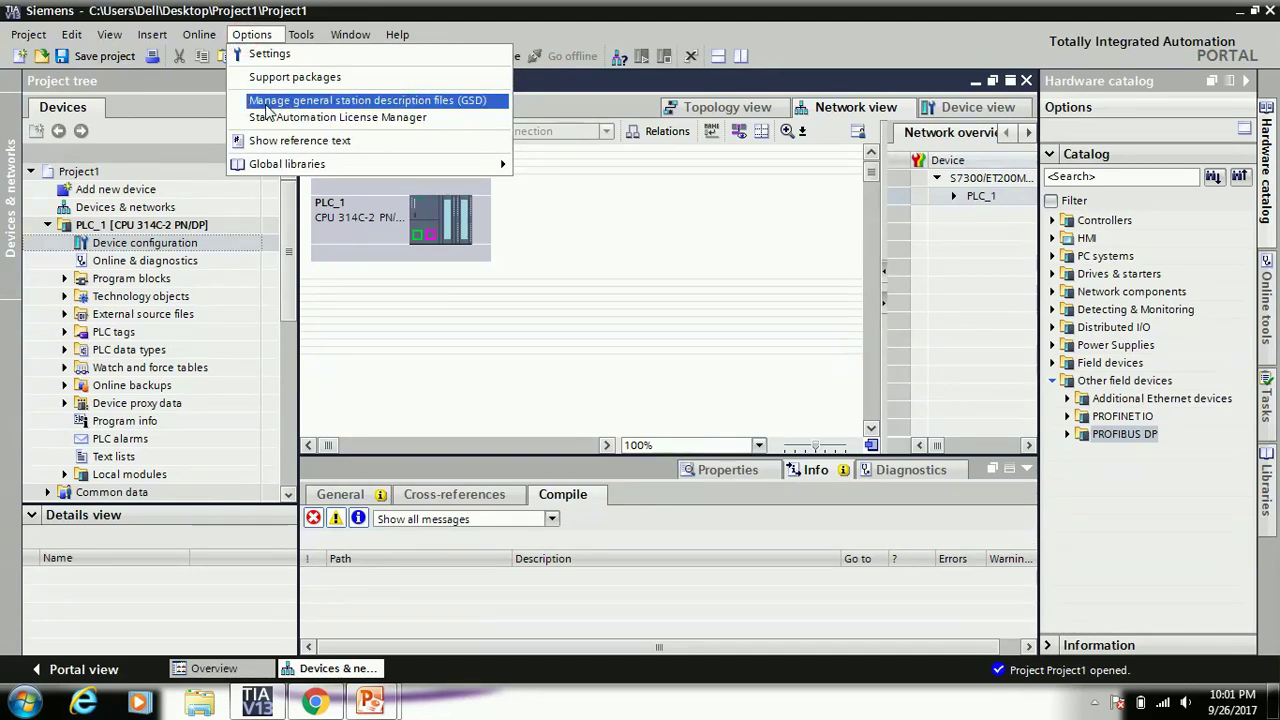
click(575, 333)
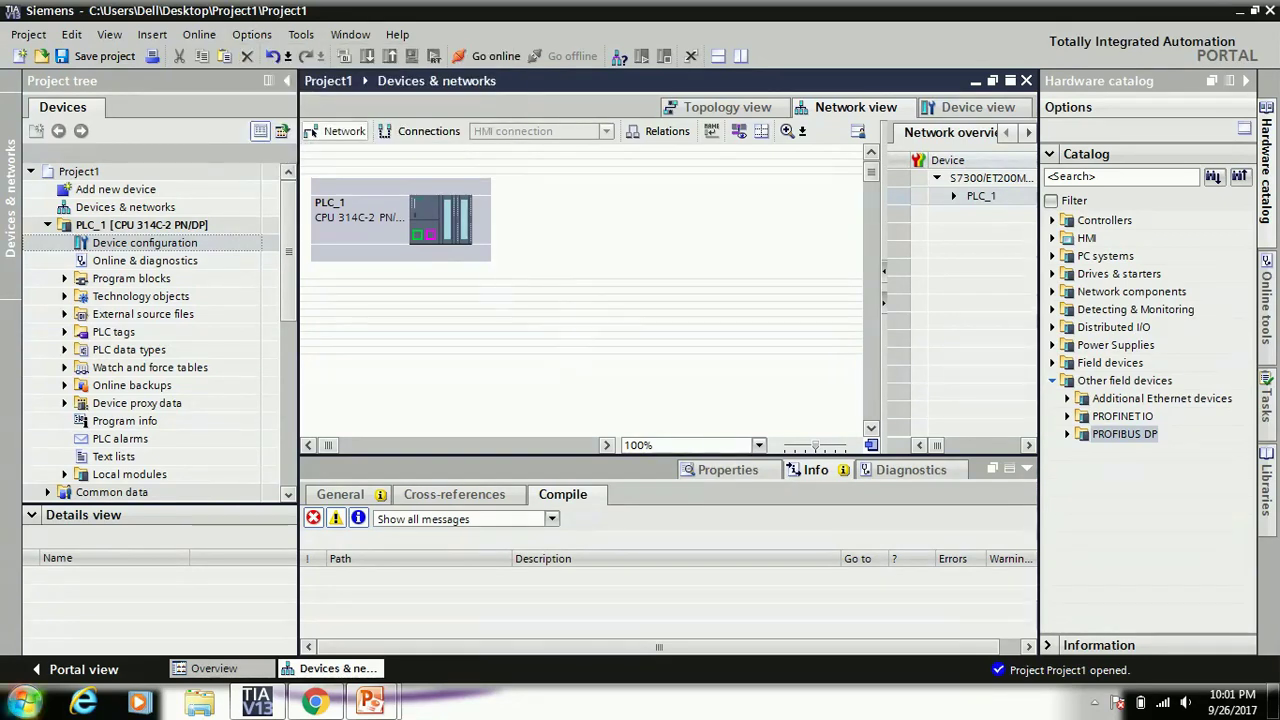
key(super)
Extract the ATM60 GSD ZIP in D:\GSD File, producing steg5952.gse and ST_AT60n
click(297, 461)
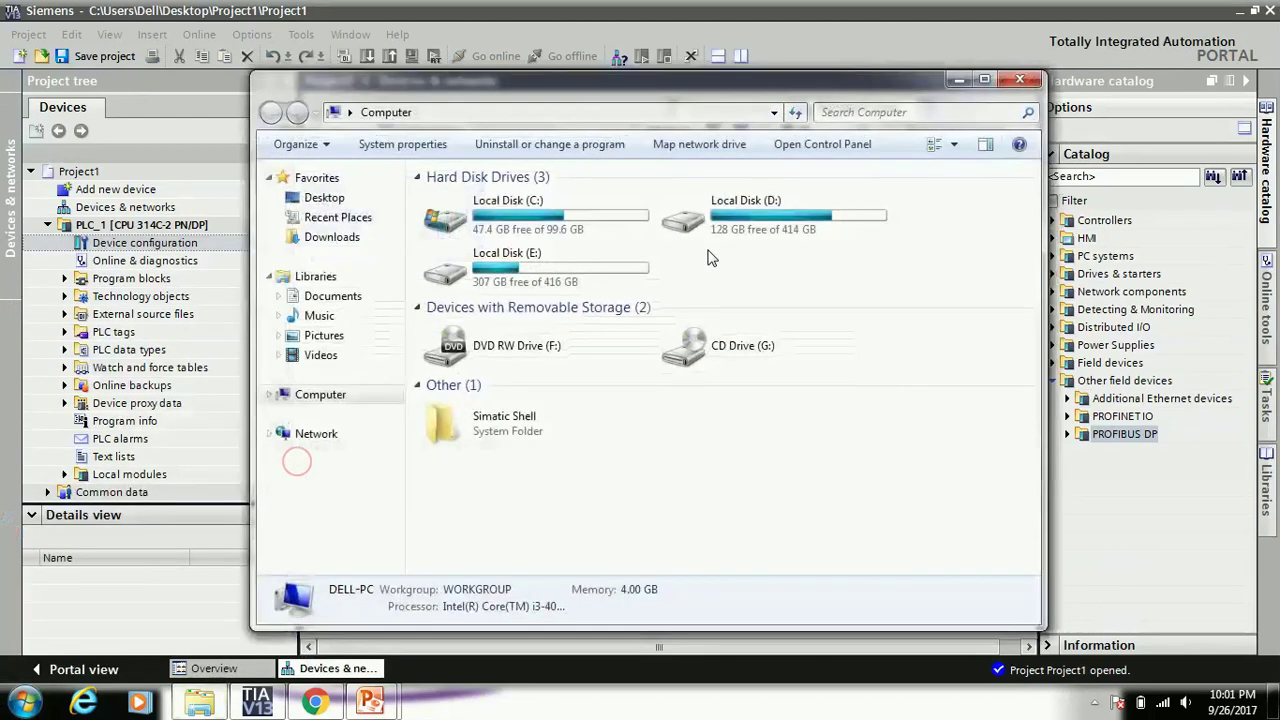
double_click(813, 224)
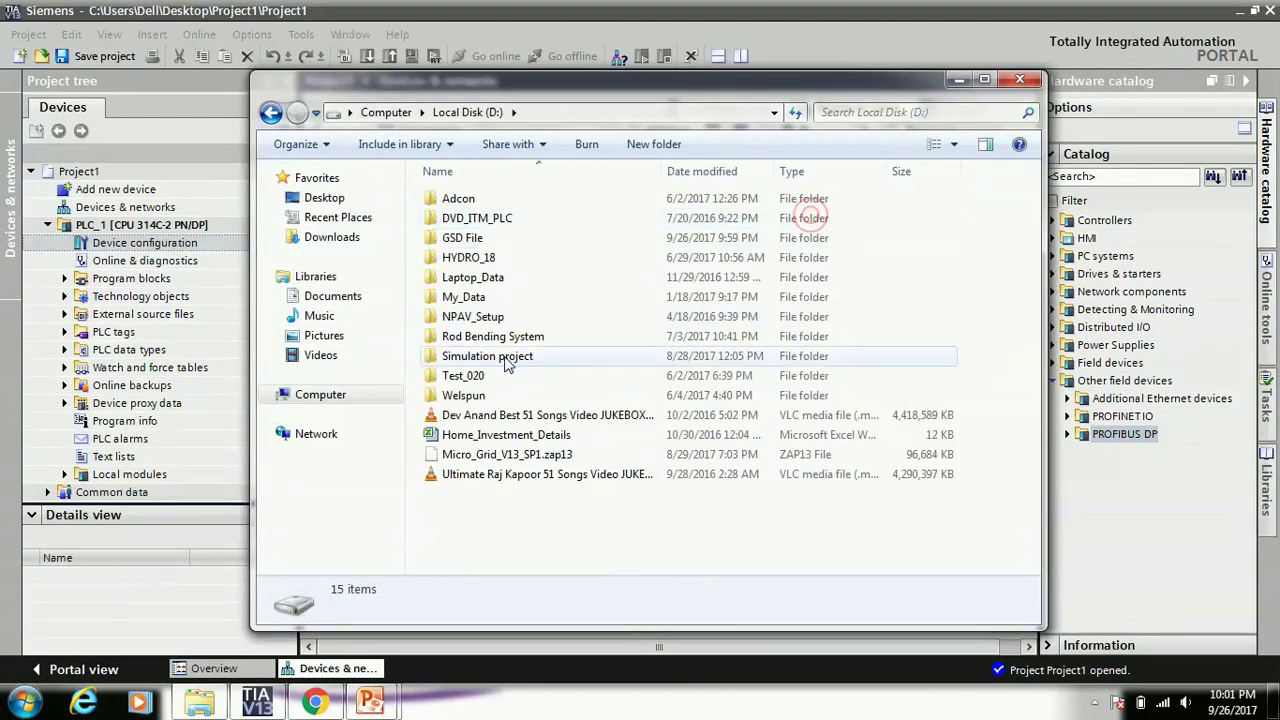
double_click(478, 238)
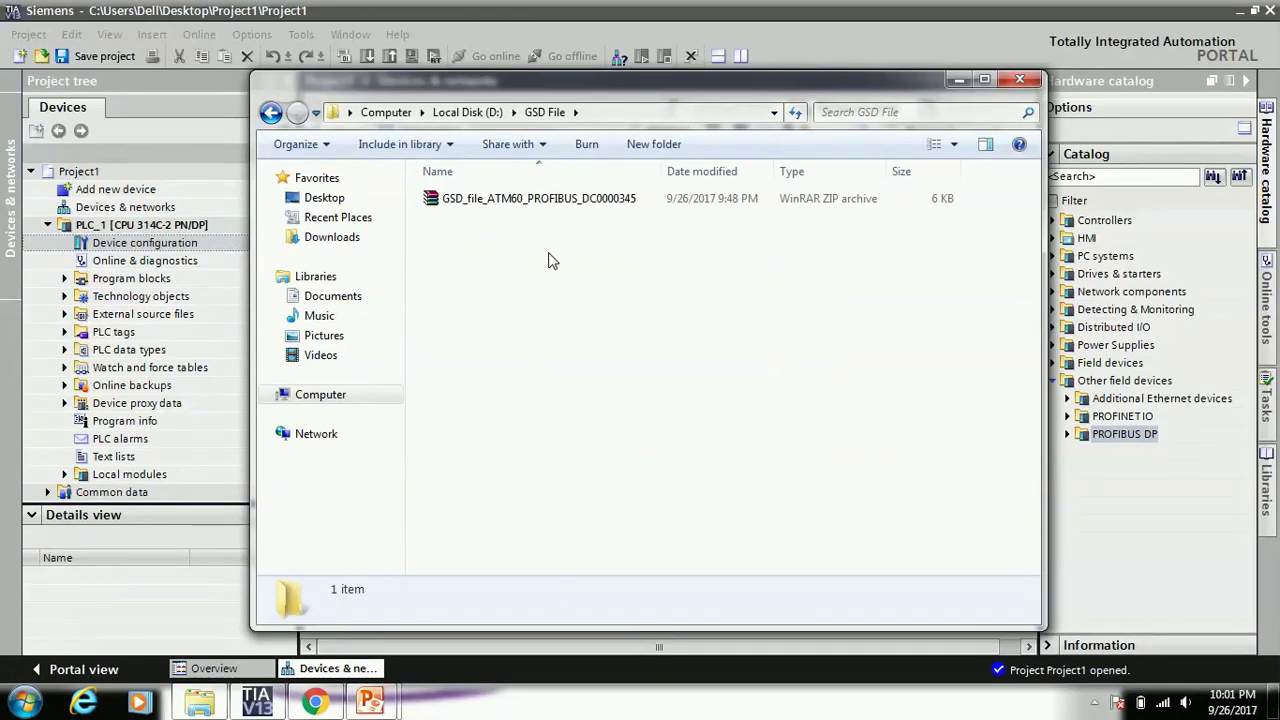
click(519, 210)
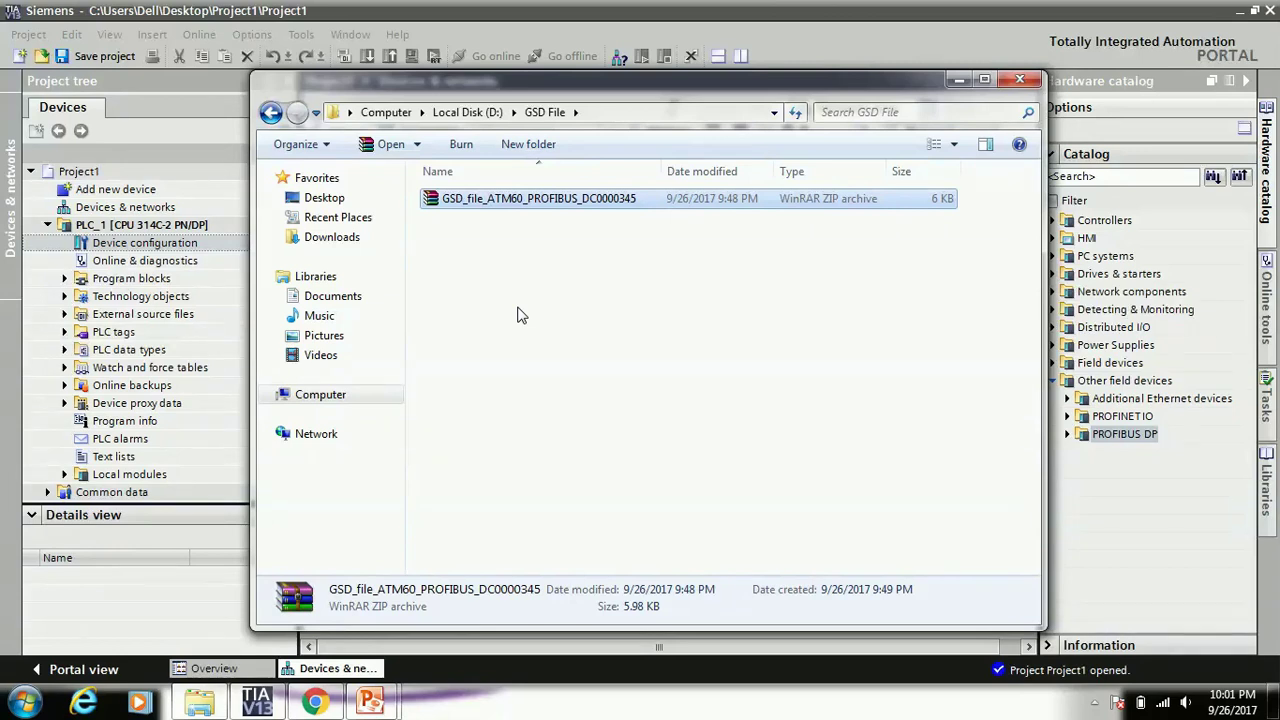
right_click(505, 206)
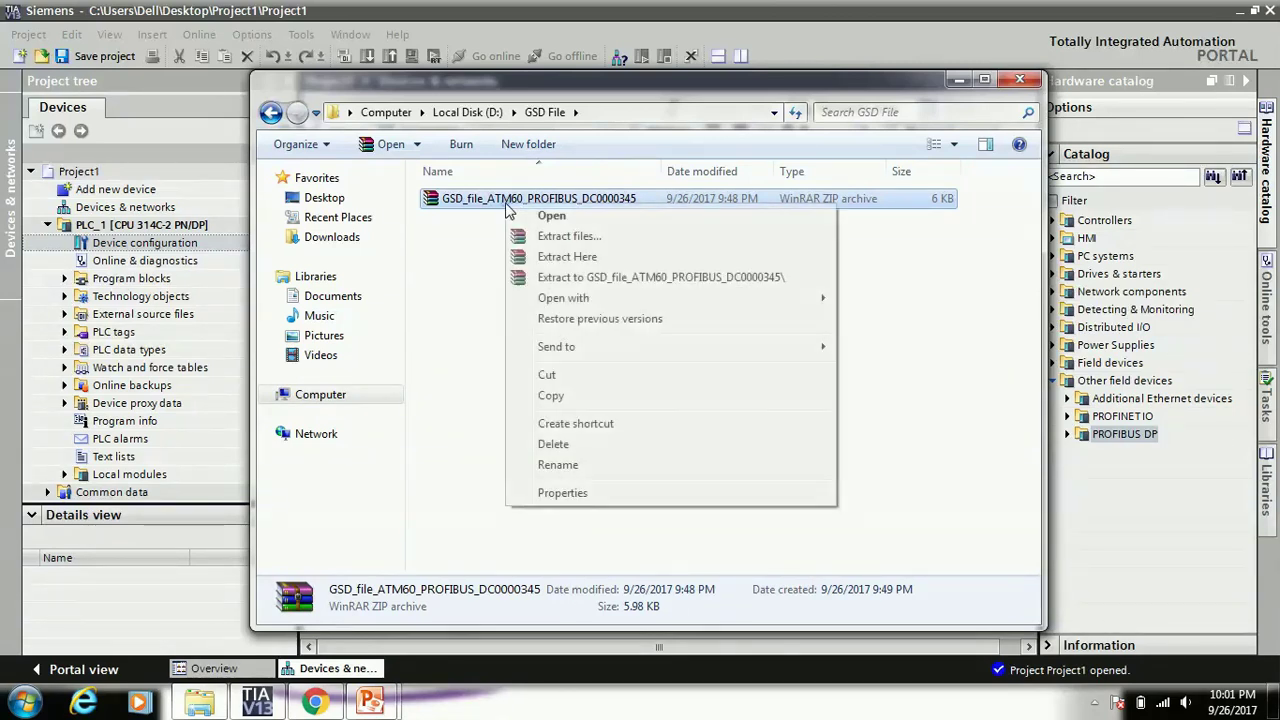
click(562, 257)
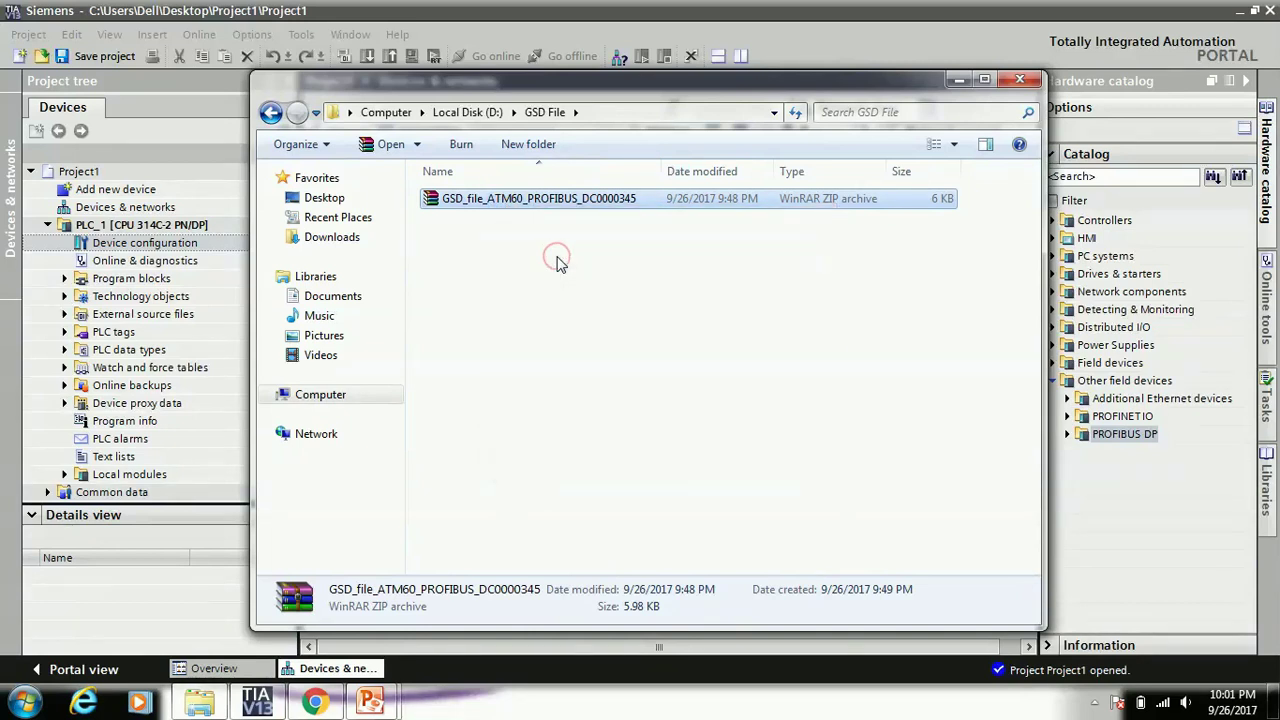
click(629, 357)
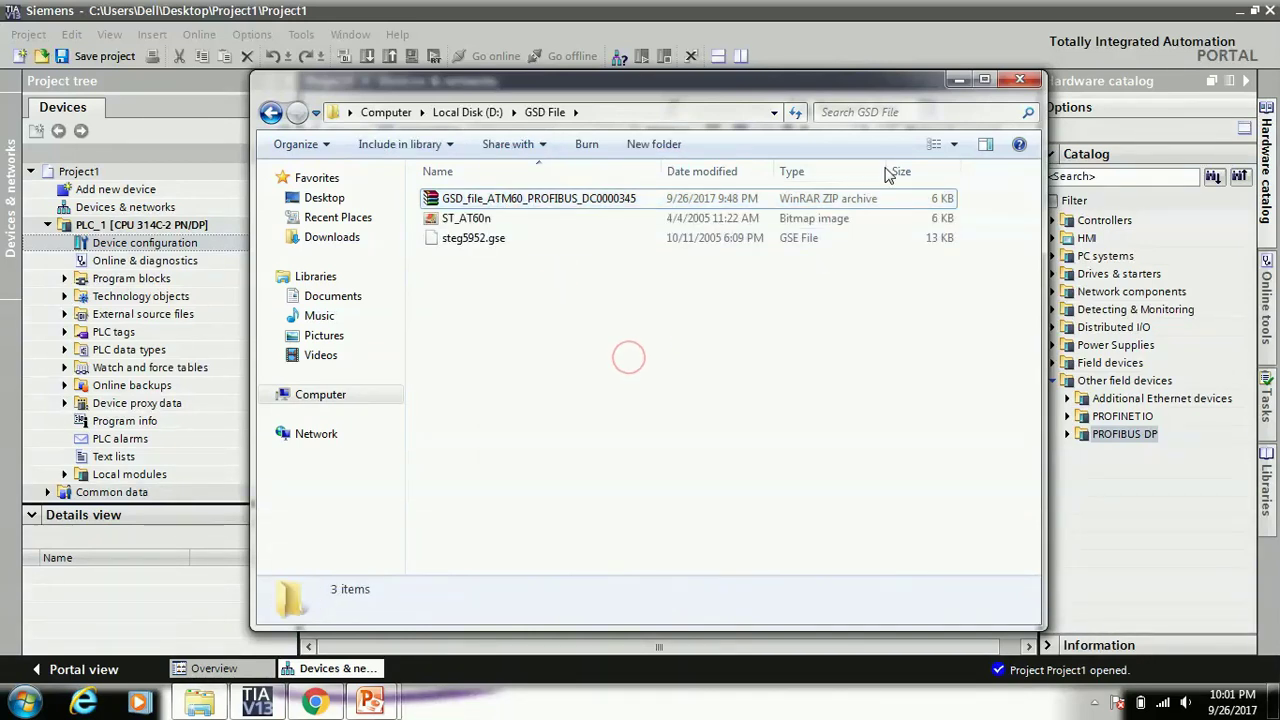
click(1018, 80)
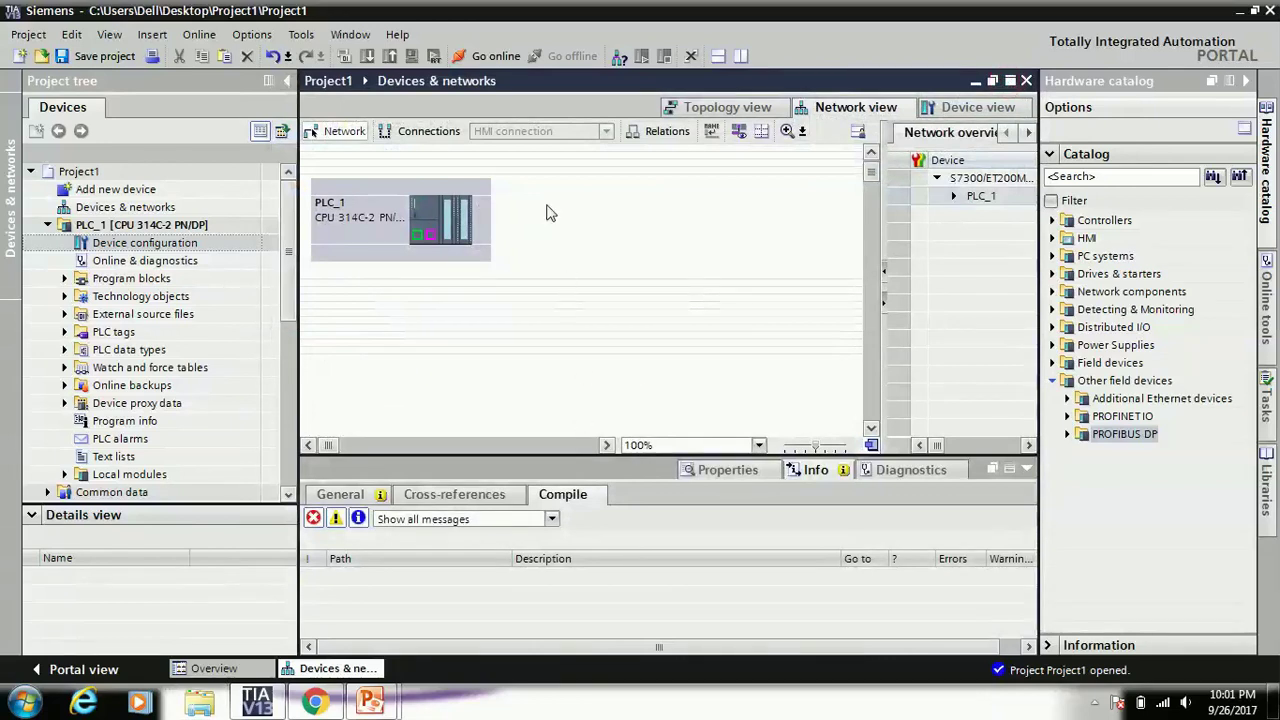
In the GSD file manager, set the source folder to D:\GSD File
click(252, 34)
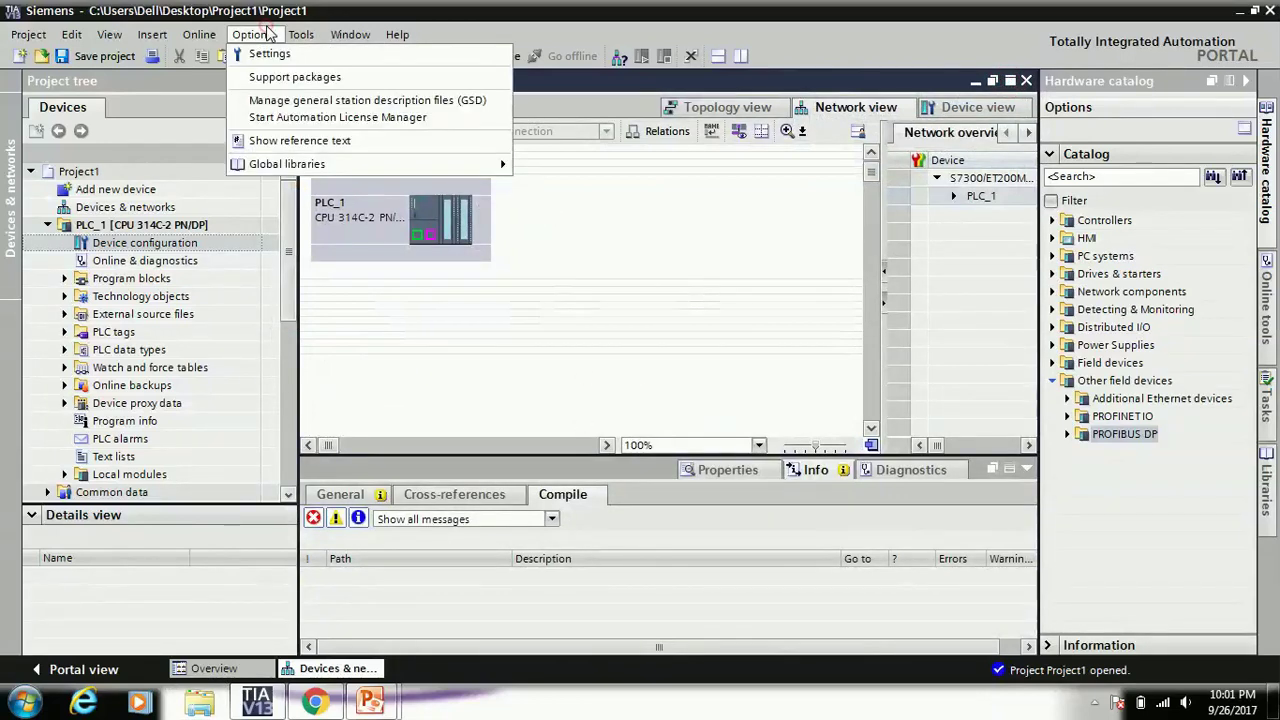
click(284, 101)
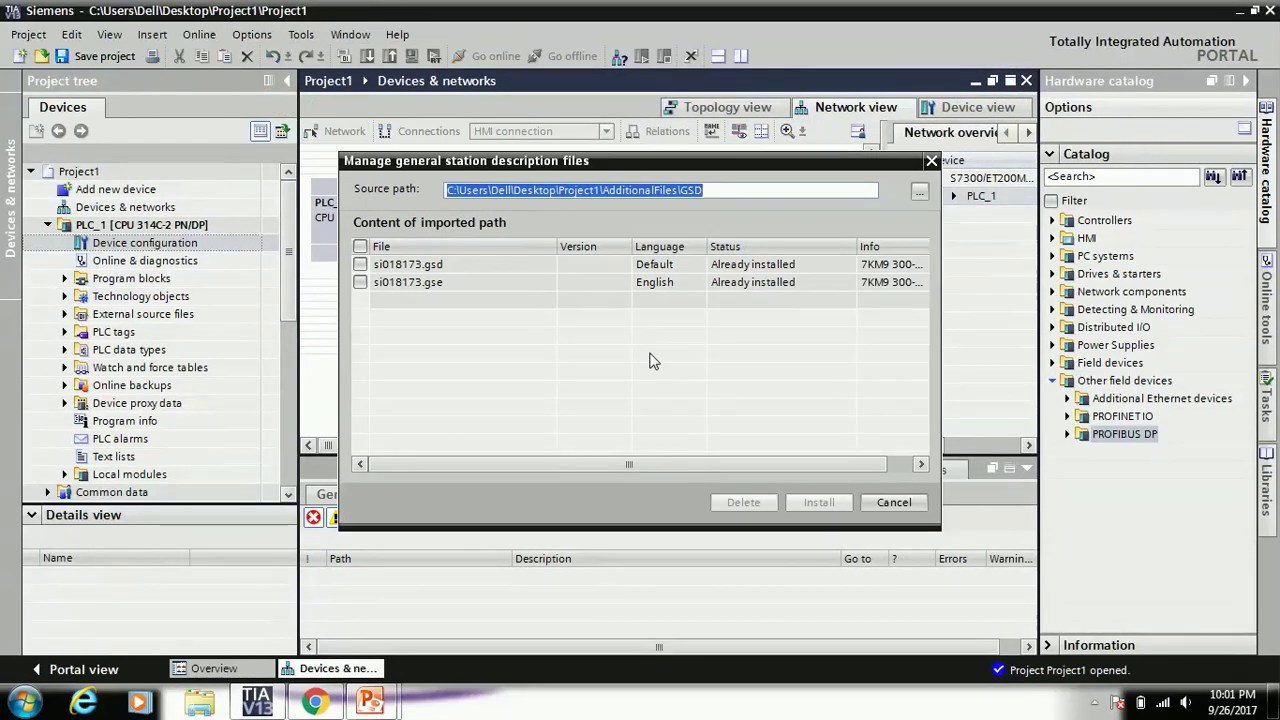
click(919, 190)
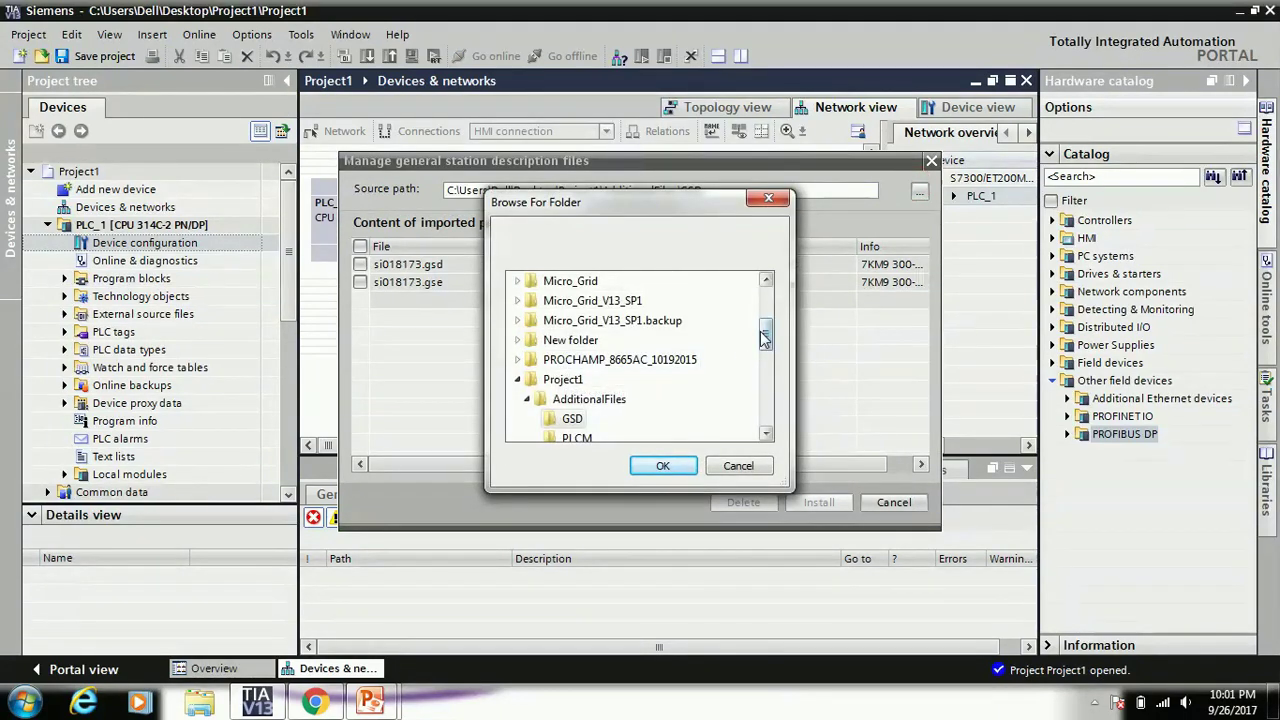
drag(767, 338, 766, 294)
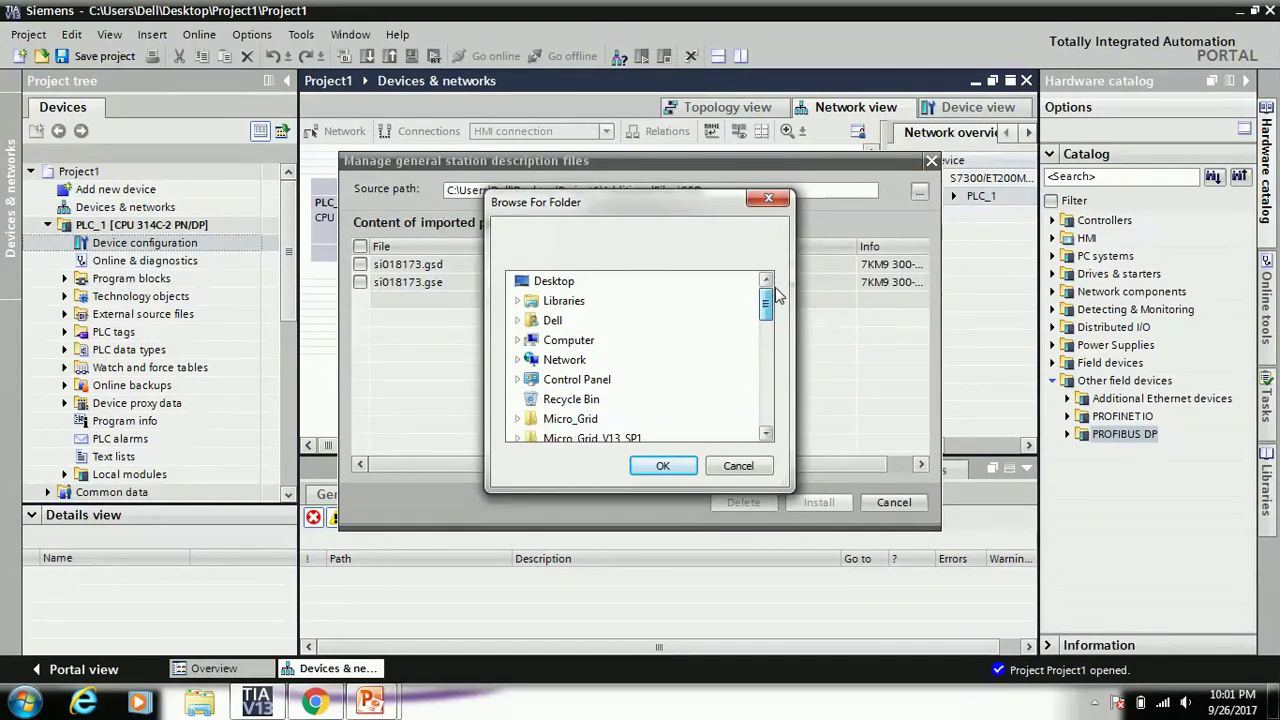
click(518, 340)
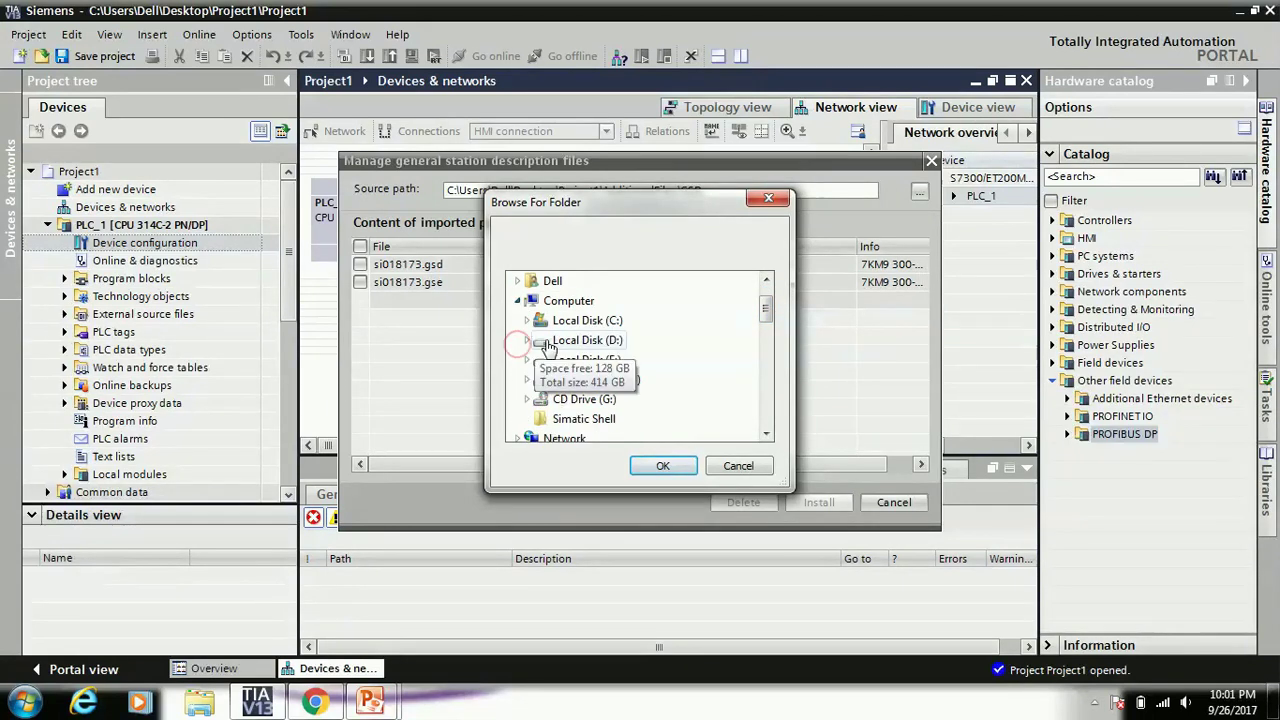
click(527, 340)
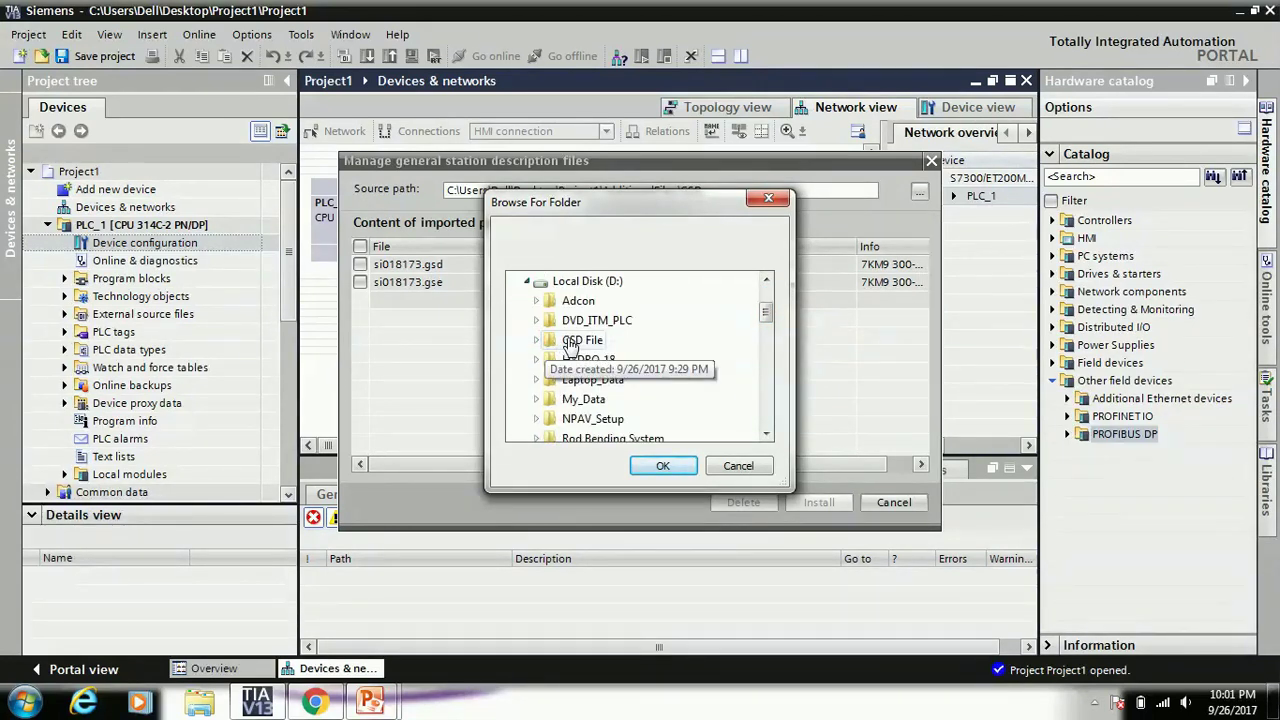
scroll(568, 343, up, 2)
click(660, 466)
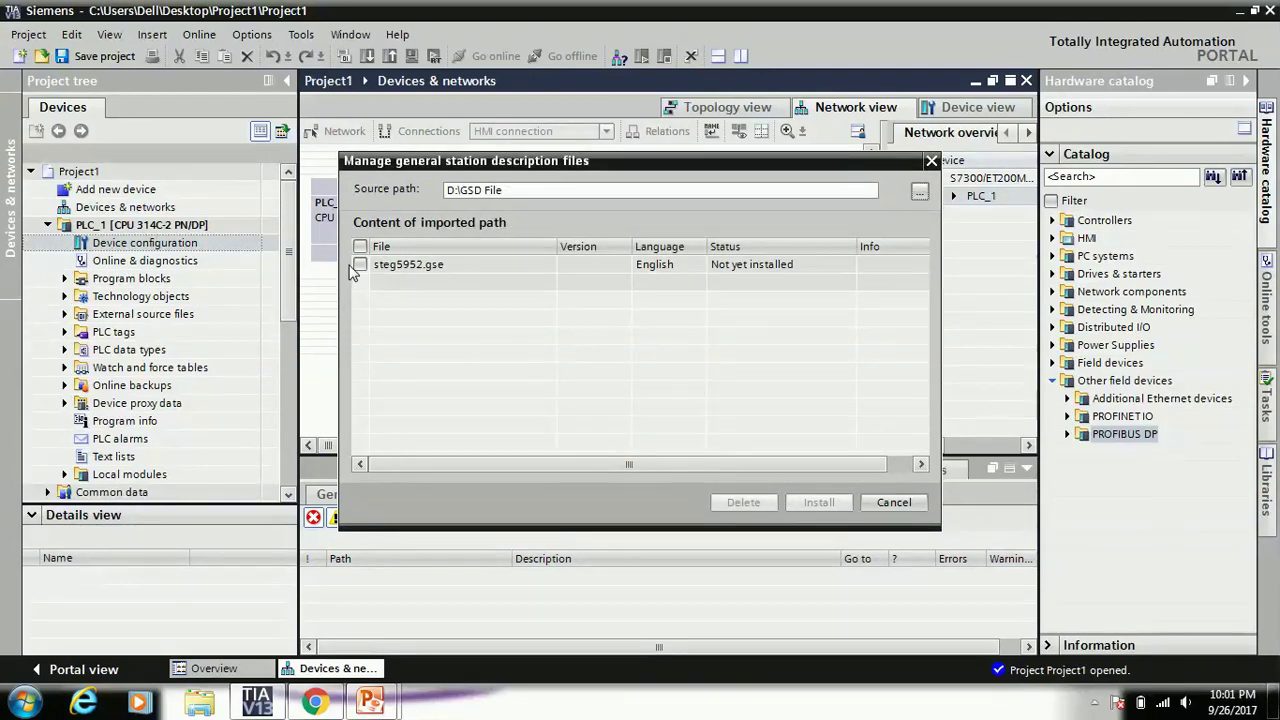
Install steg5952.gse and dismiss the installation result
click(360, 265)
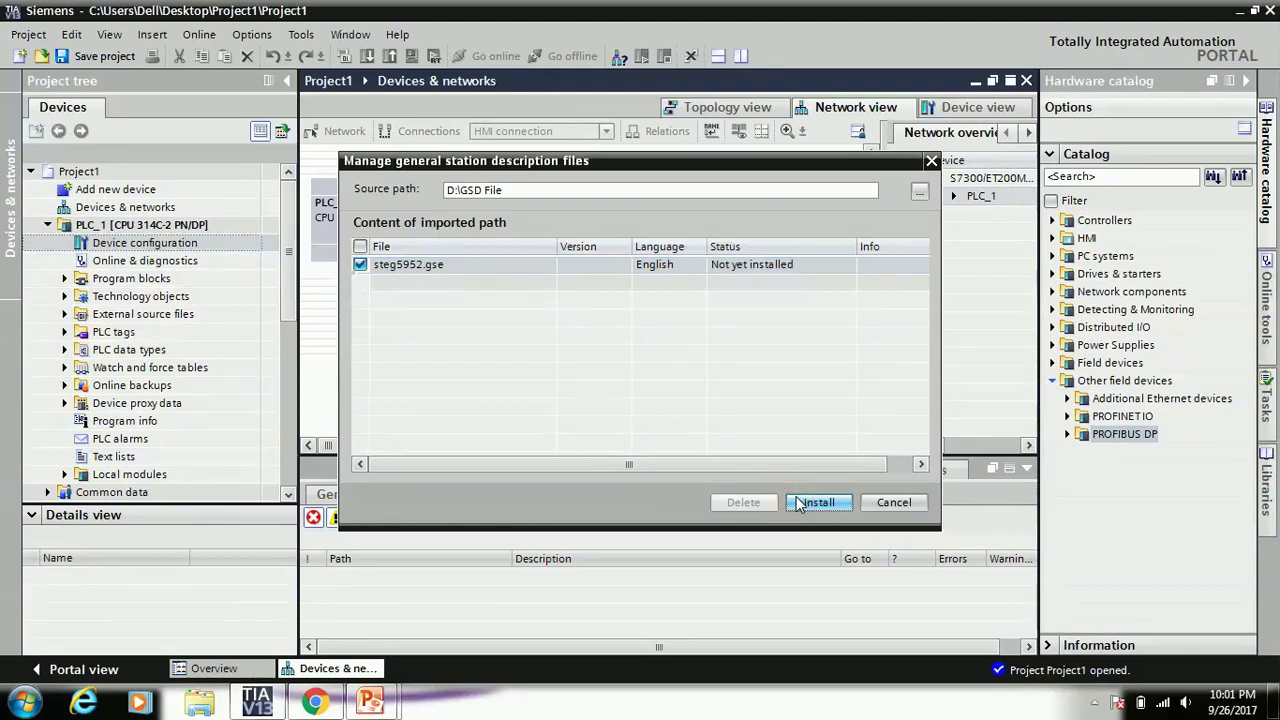
click(796, 496)
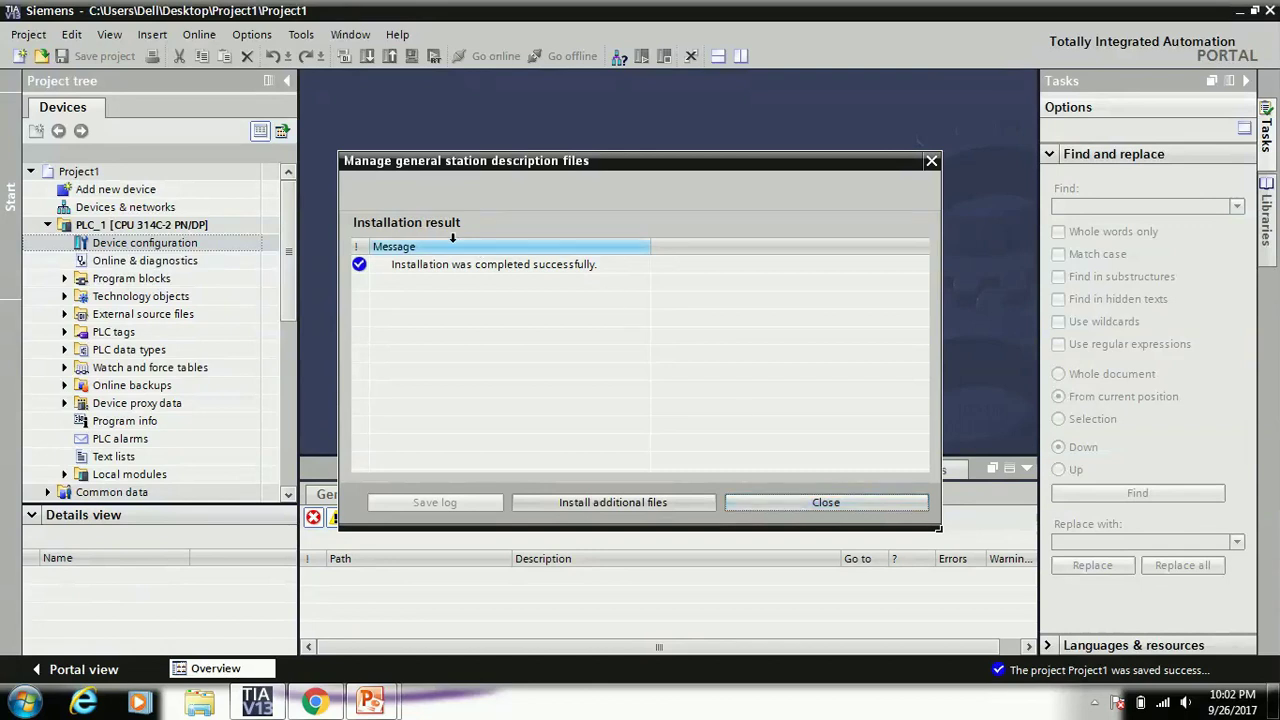
click(798, 502)
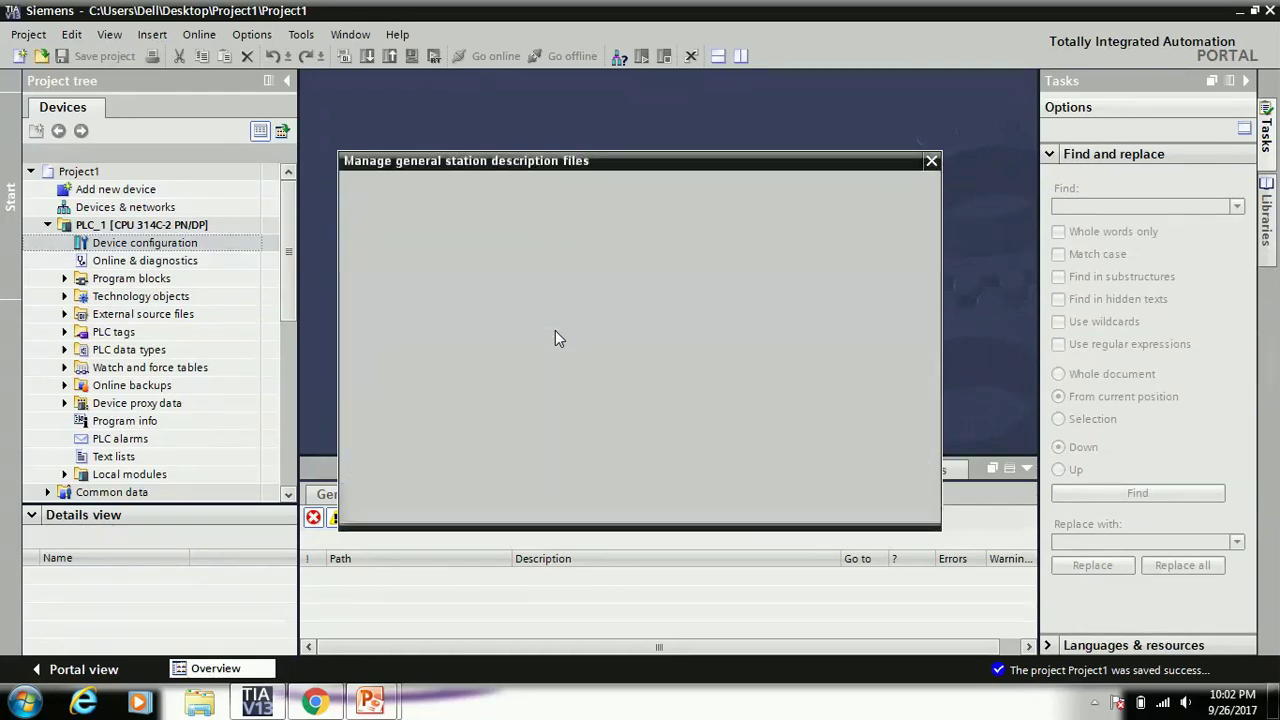
Open PLC_1's Device configuration from the project tree
double_click(170, 248)
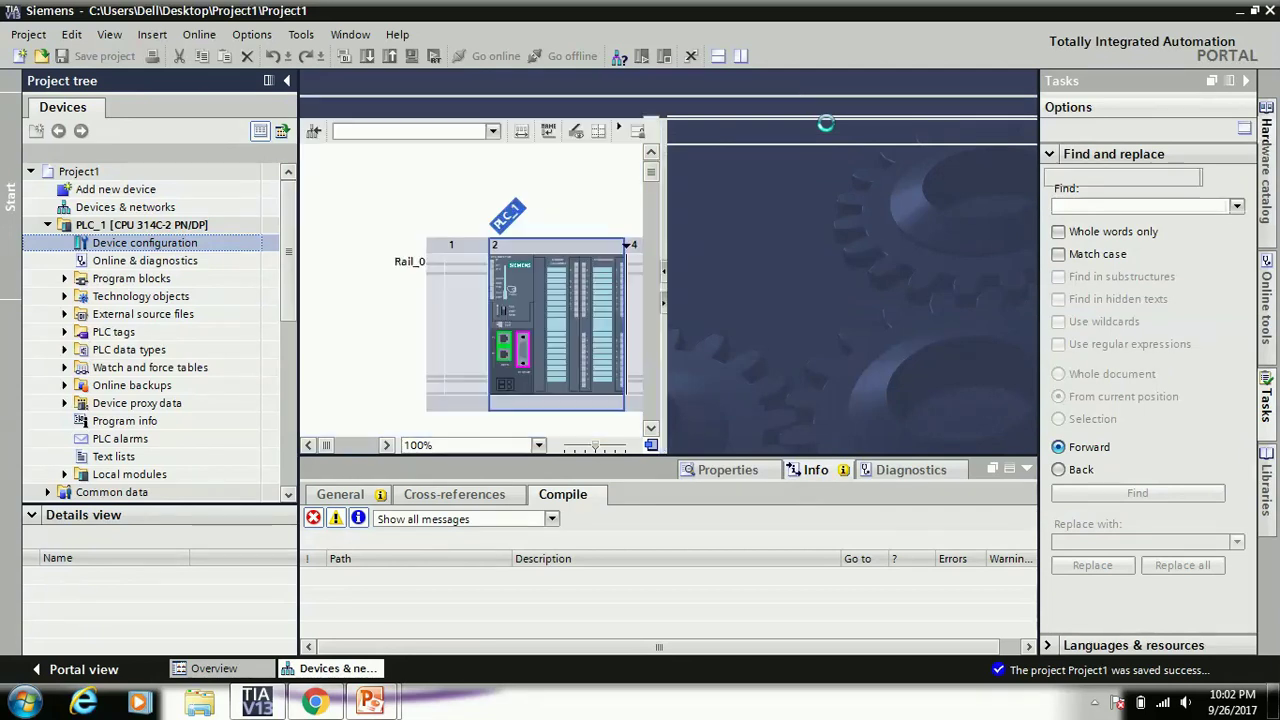
In Network view, place the SICK-STEGMANN ATM 60 encoder from PROFIBUS DP > Encoders beside PLC_1
click(841, 111)
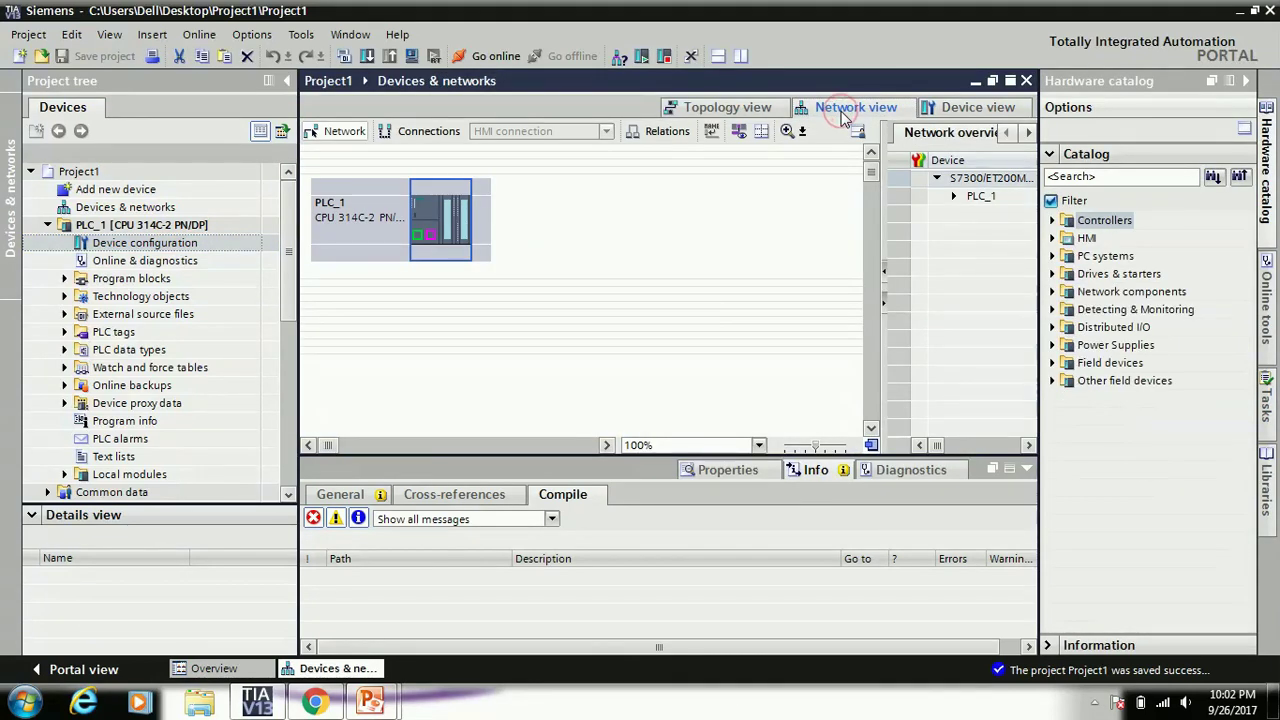
click(1052, 381)
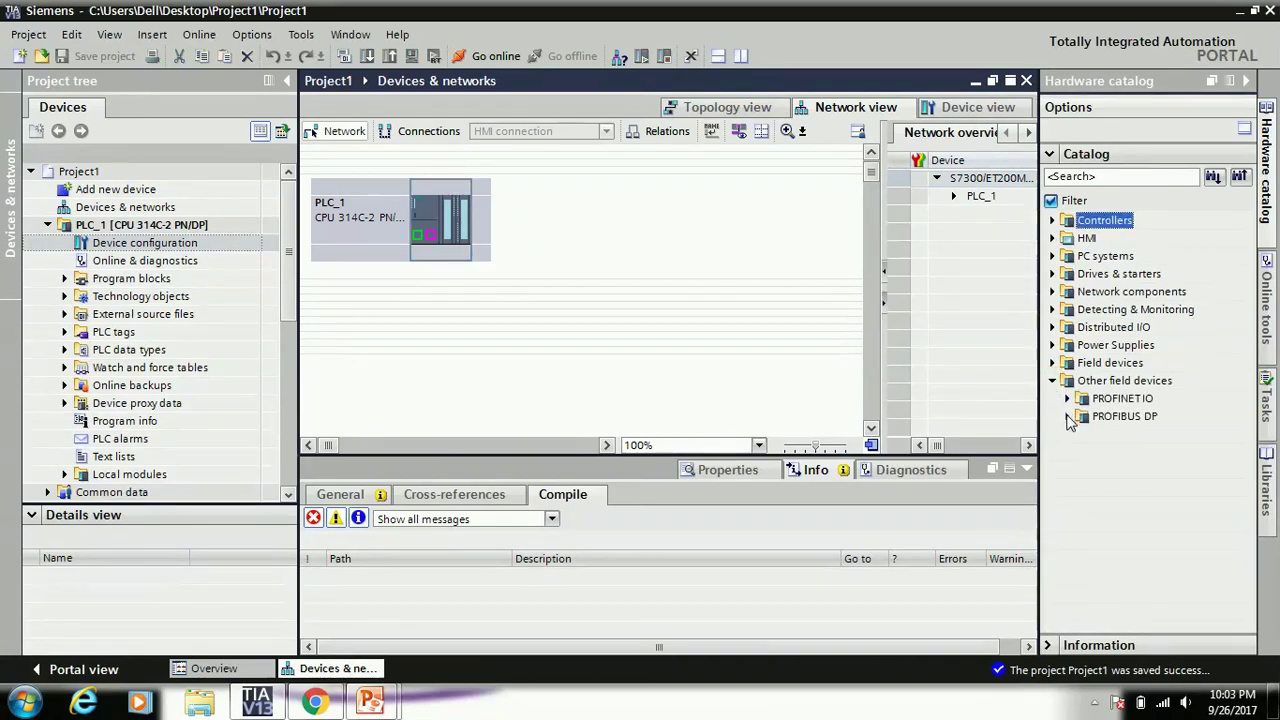
click(1068, 417)
click(1082, 453)
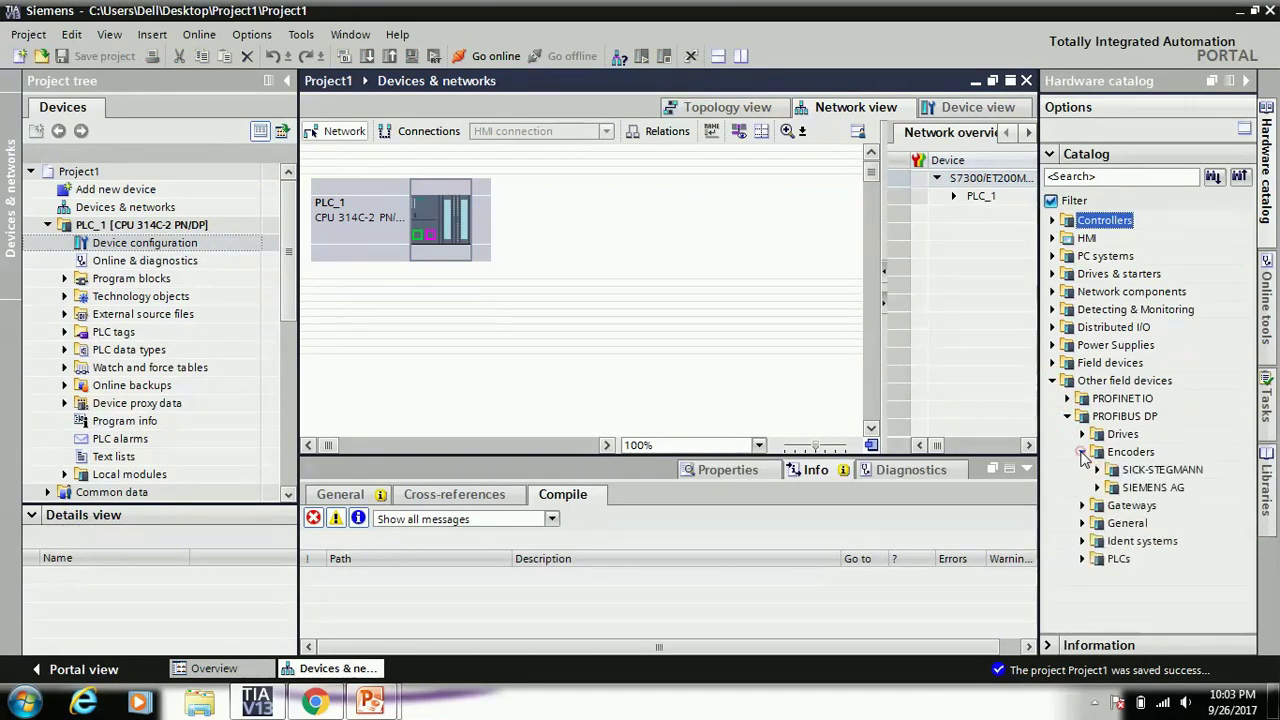
click(1124, 470)
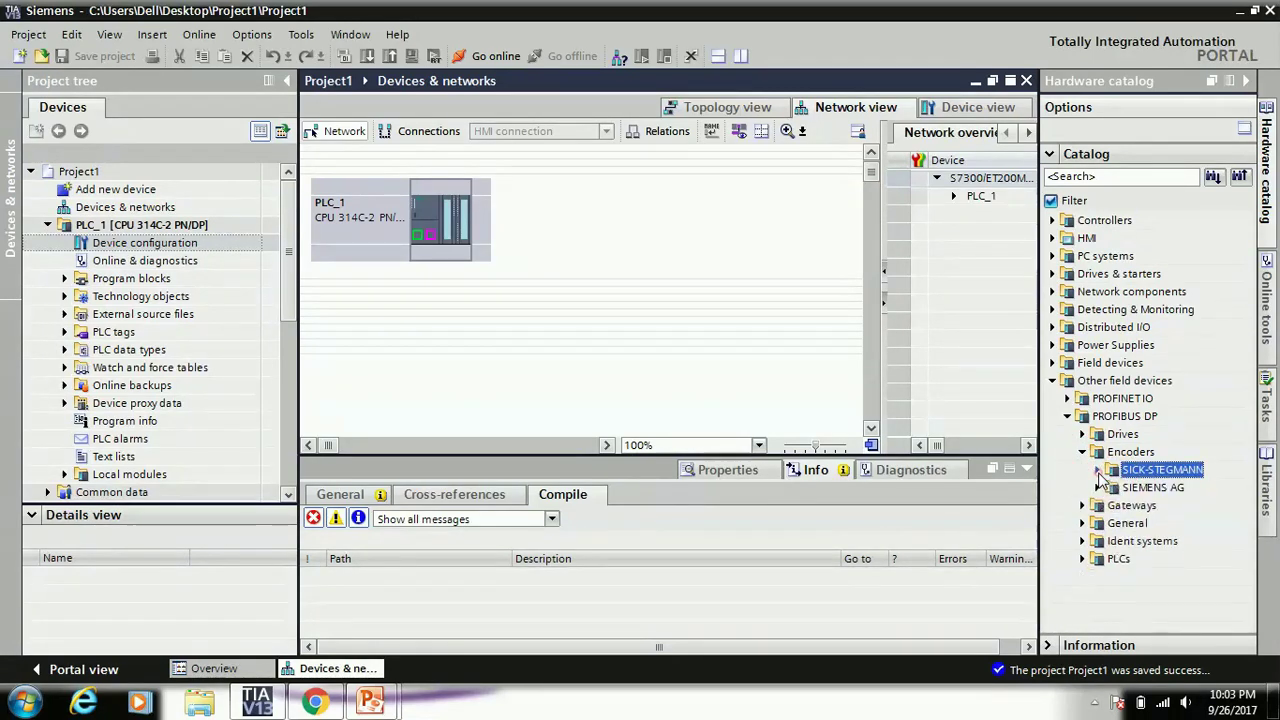
click(1098, 471)
click(1112, 487)
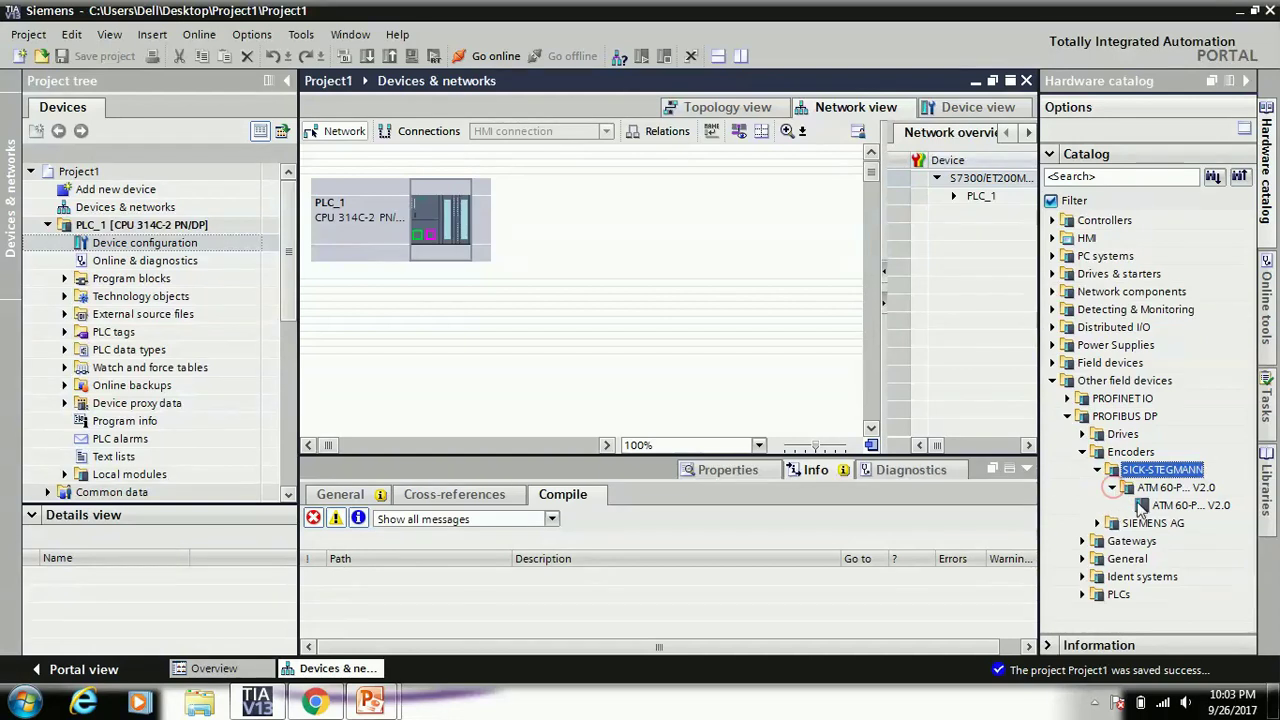
drag(1165, 505, 637, 200)
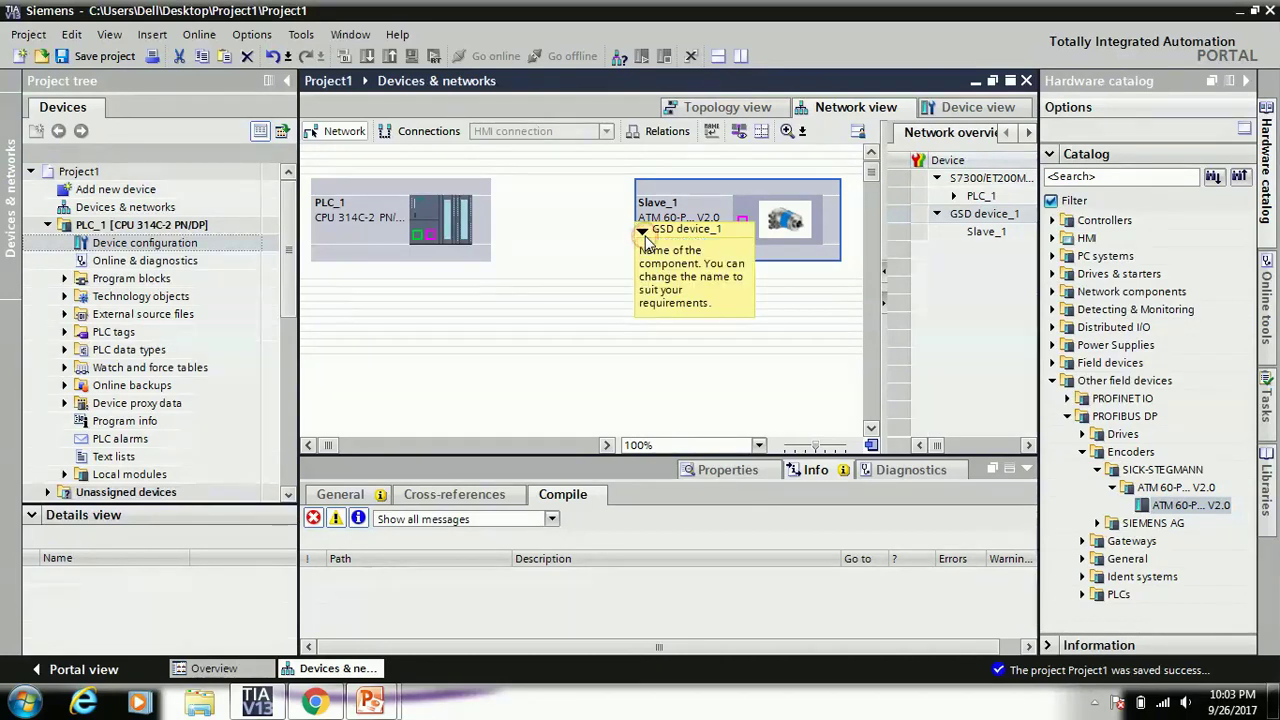
Assign PLC_1.MPI/DP interface_1 as Slave_1's DP master
click(652, 237)
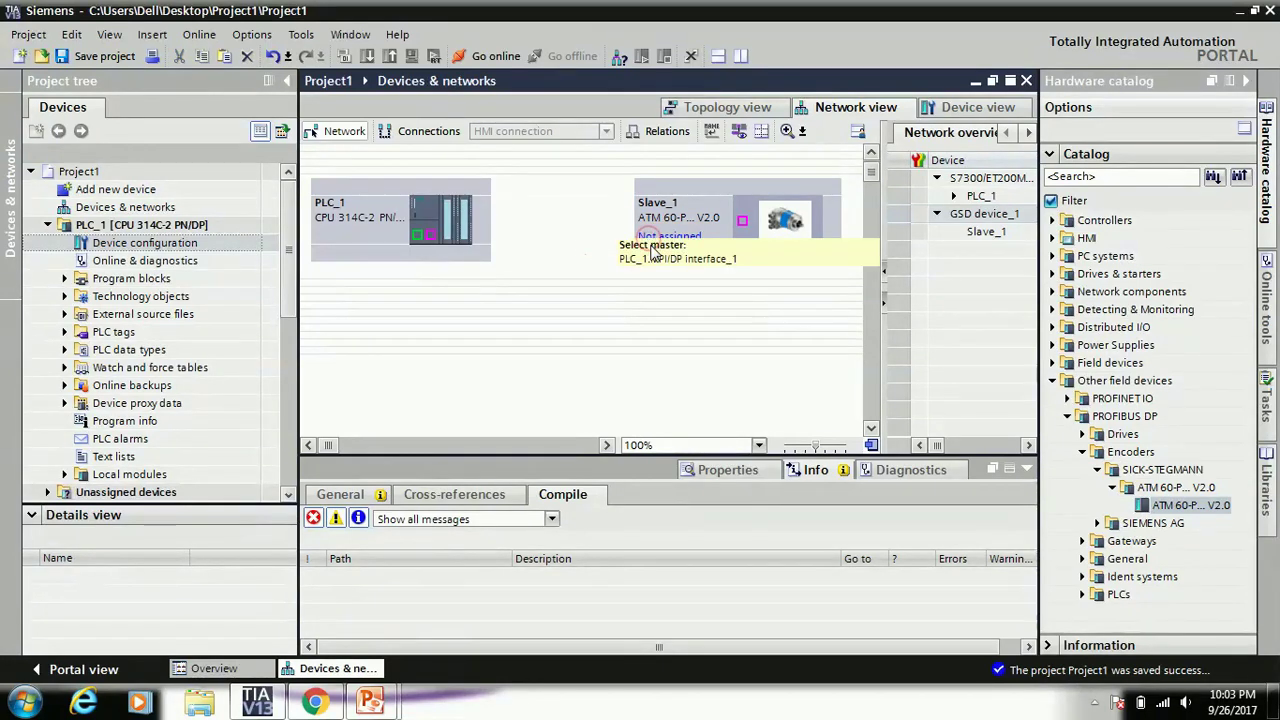
click(653, 258)
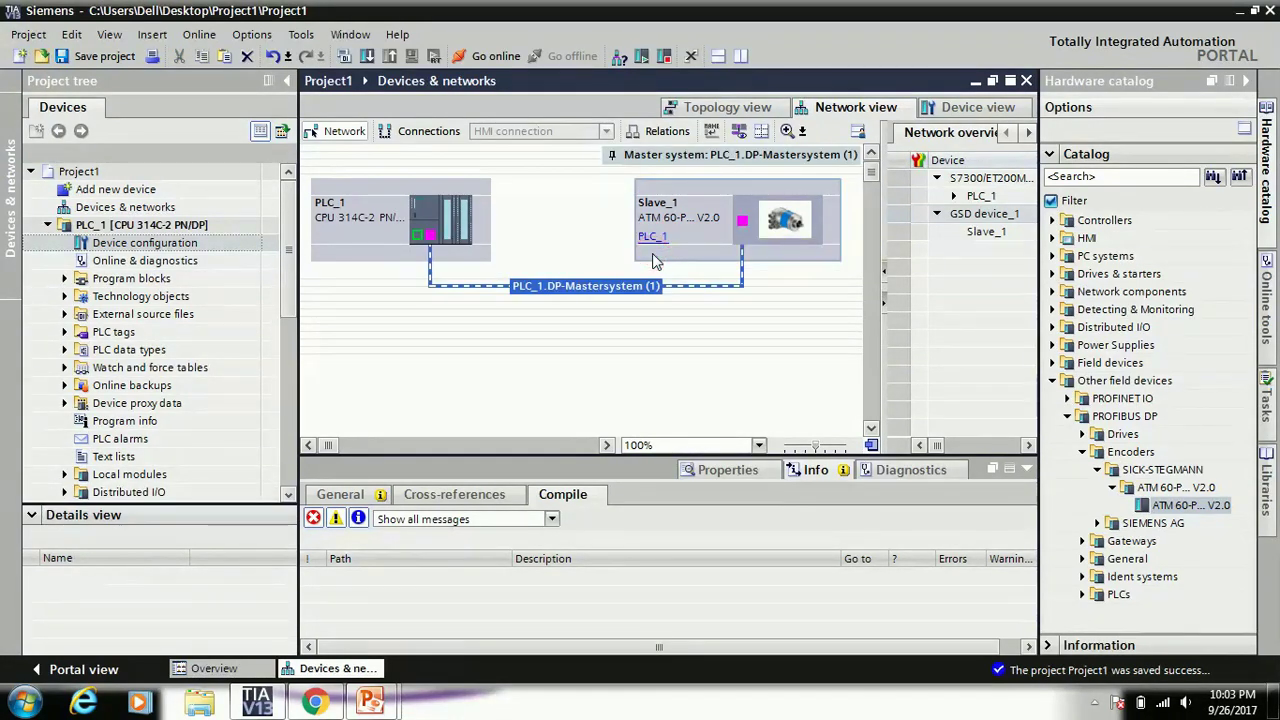
click(648, 329)
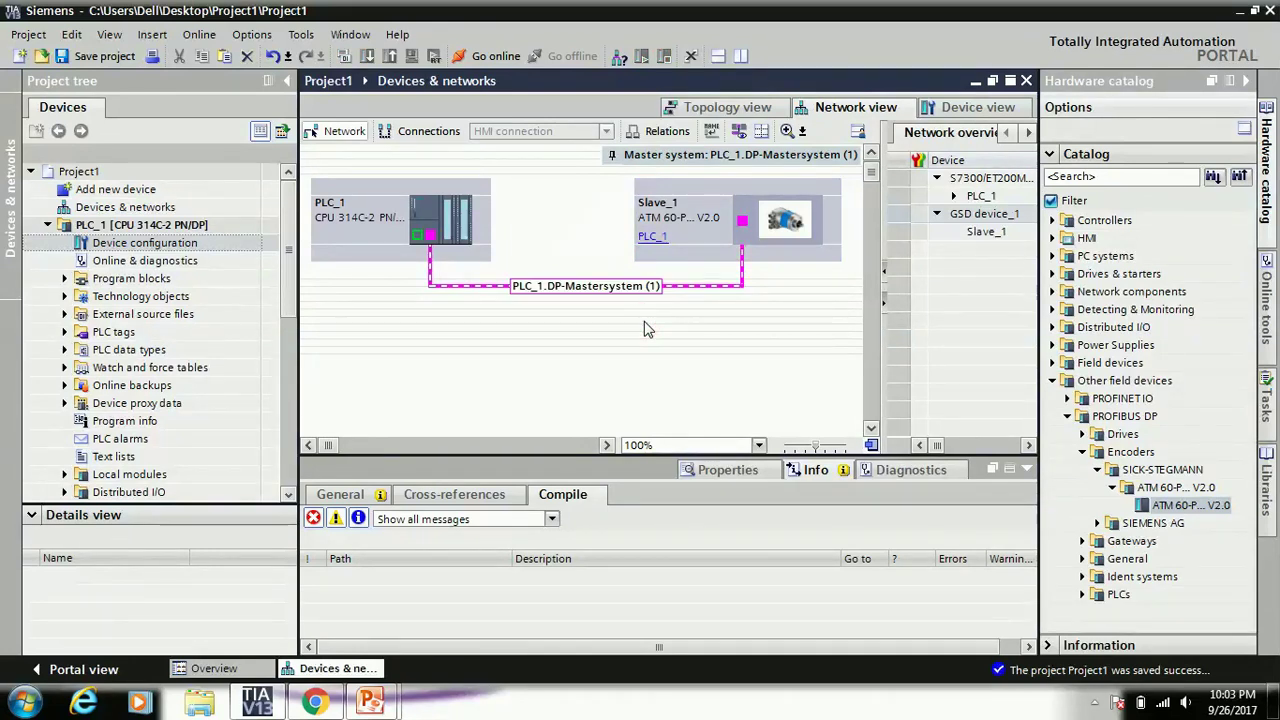